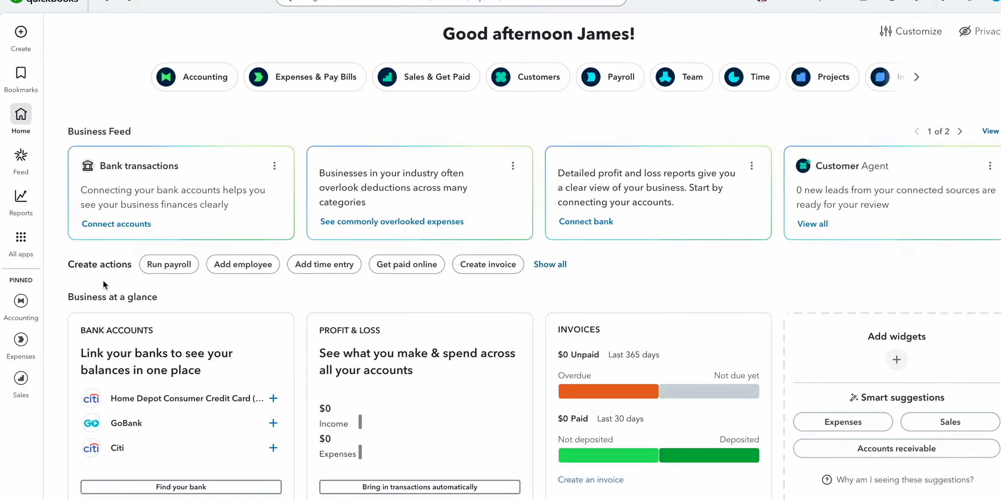
Step: Open the Employees list in the Payroll app
click(21, 243)
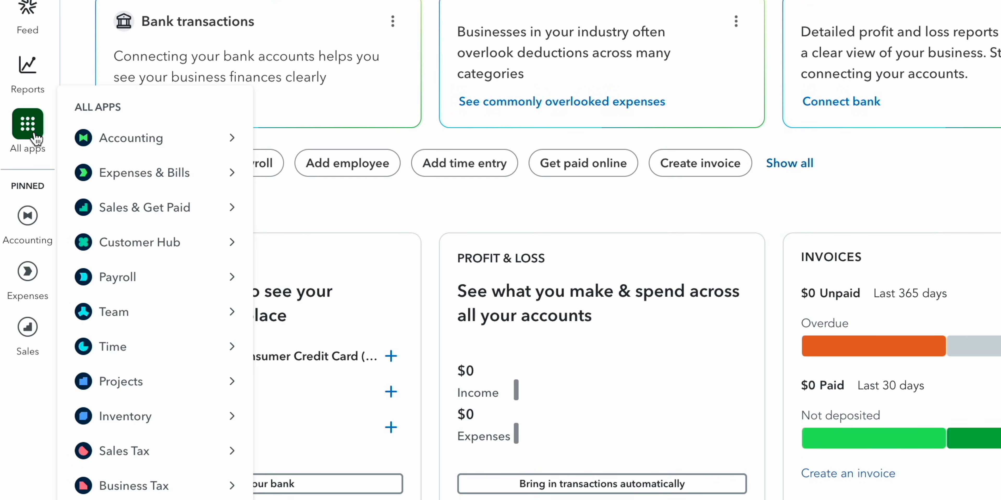
mouse_move(174, 285)
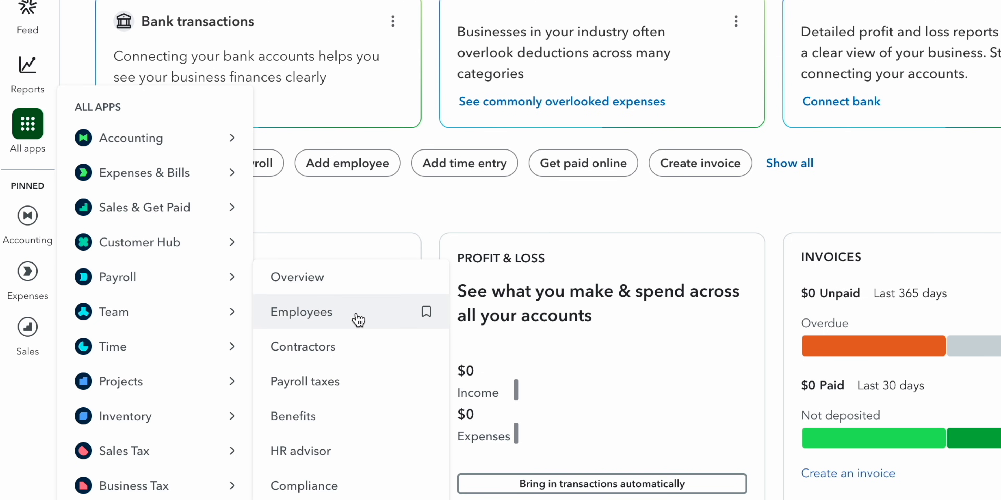
click(357, 320)
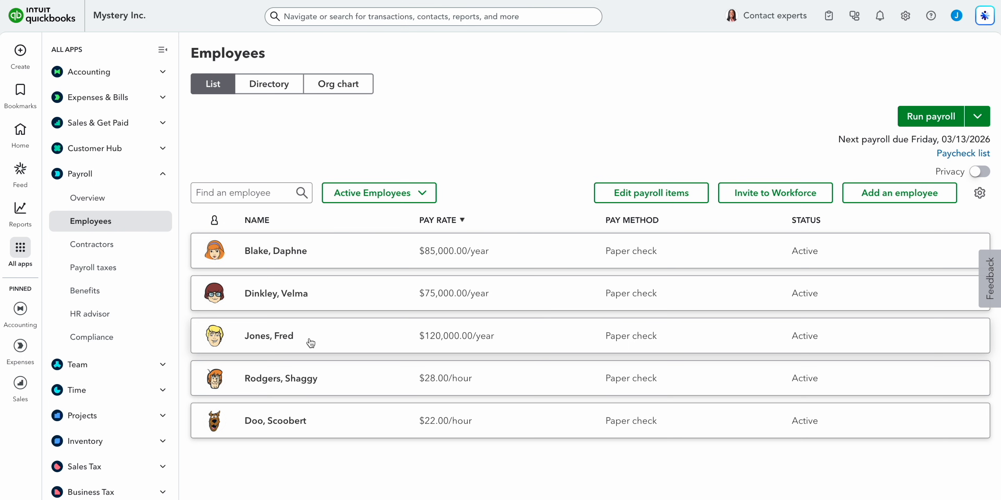
Step: Open the profile of the $120,000/year employee and review it down to the deductions and contributions
click(469, 351)
scroll(467, 349, down, 10)
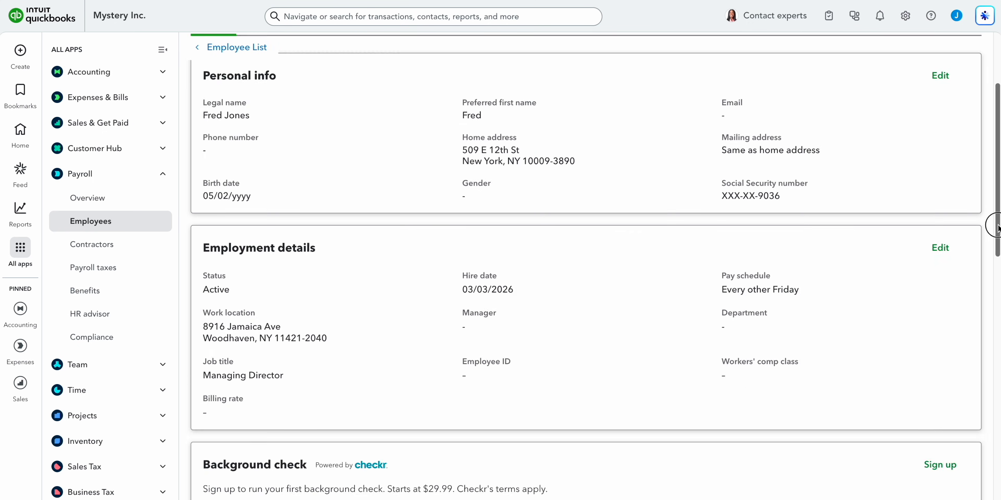
scroll(400, 368, down, 9)
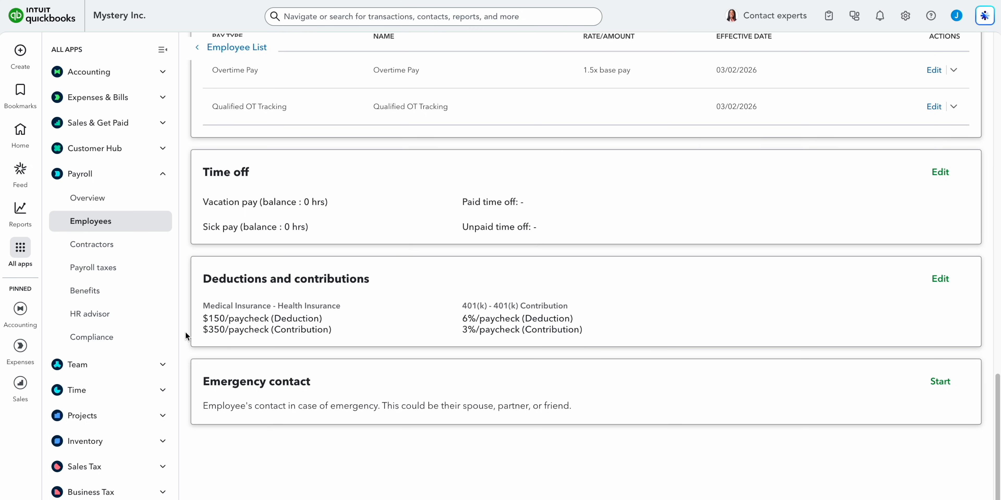
Step: Return to the employee list and review the $22.00/hour employee's profile, including base pay and additional pay types
click(136, 223)
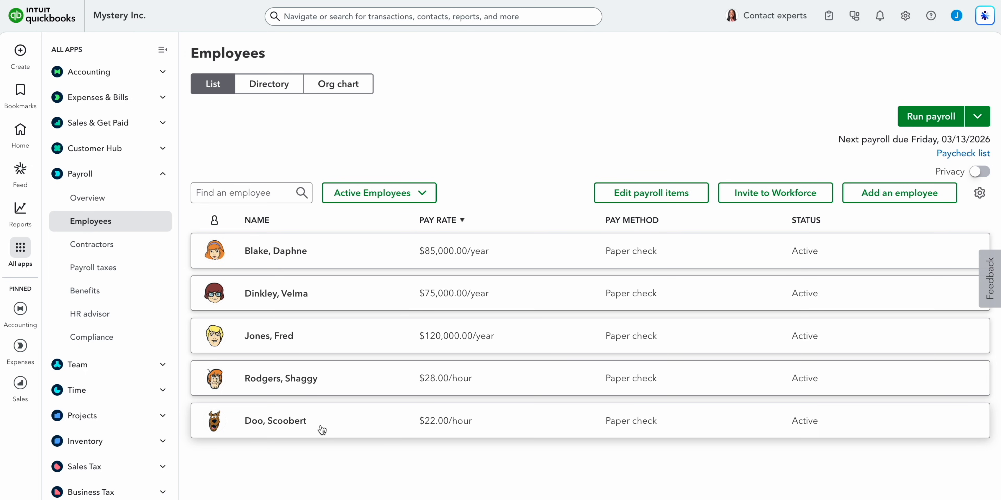
click(476, 439)
drag(997, 194, 1000, 476)
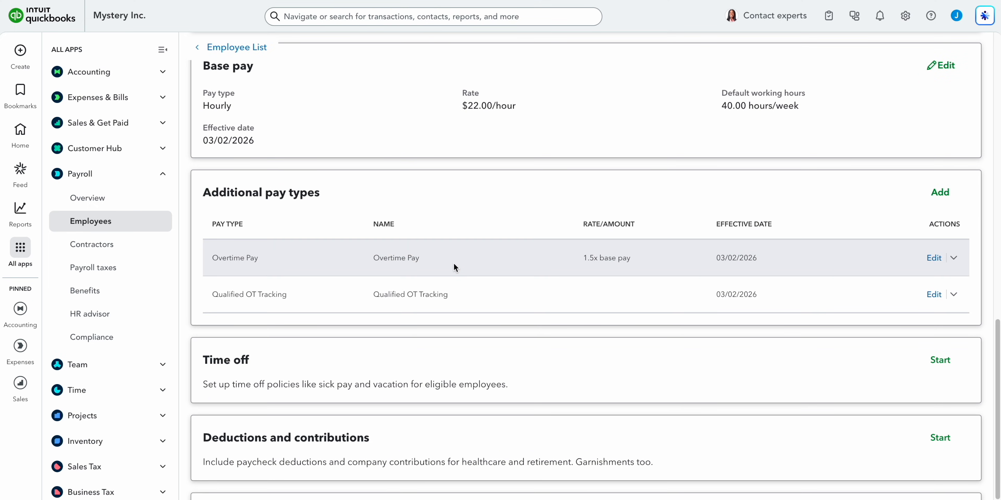
Step: Check the payment method options in the $85,000/year employee's profile, keeping Paper check
click(127, 226)
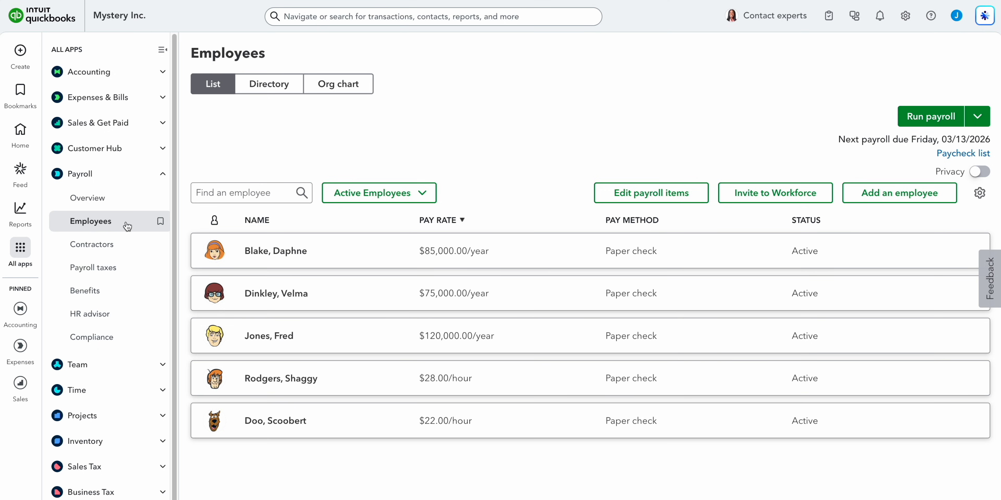
click(660, 253)
drag(997, 141, 998, 308)
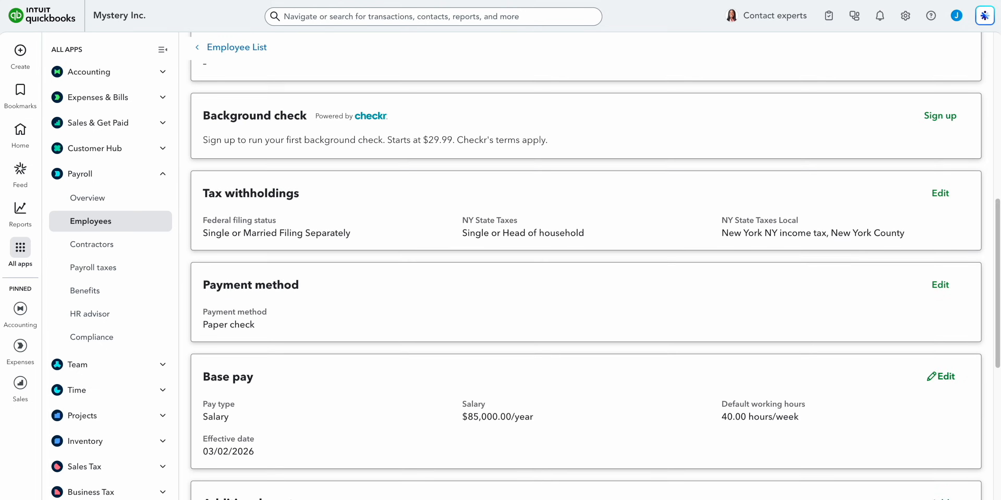
click(943, 282)
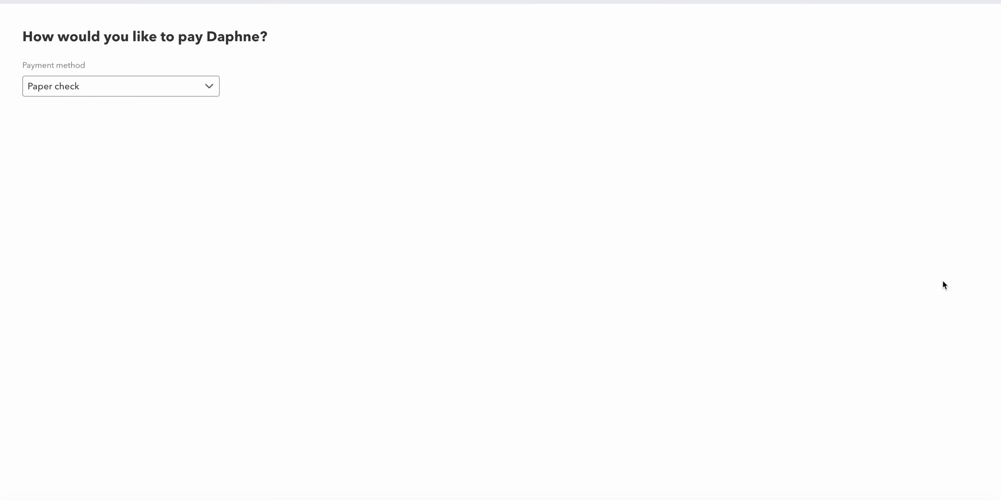
click(217, 92)
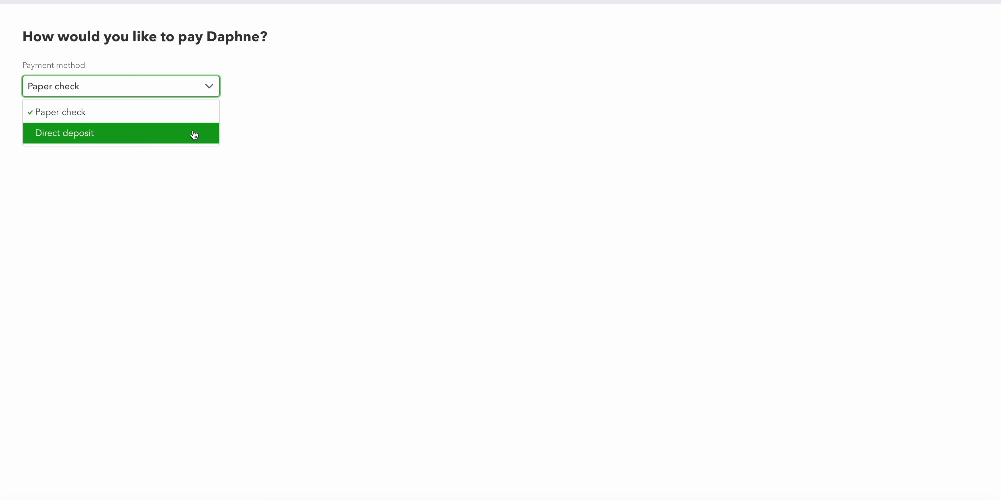
click(283, 93)
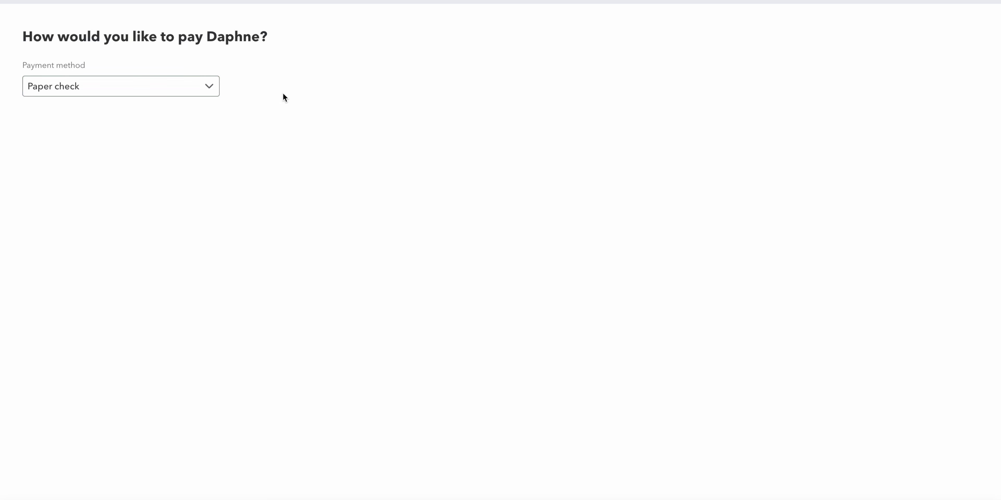
click(979, 486)
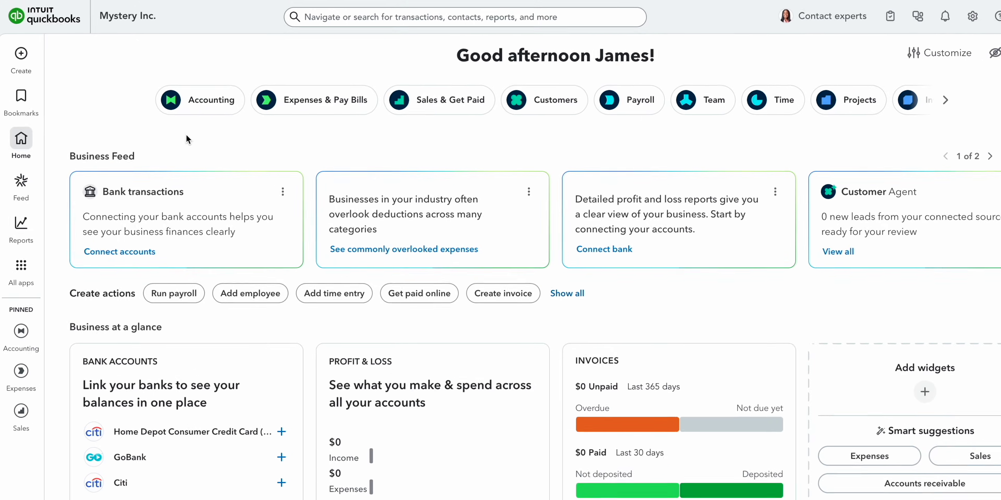
click(26, 58)
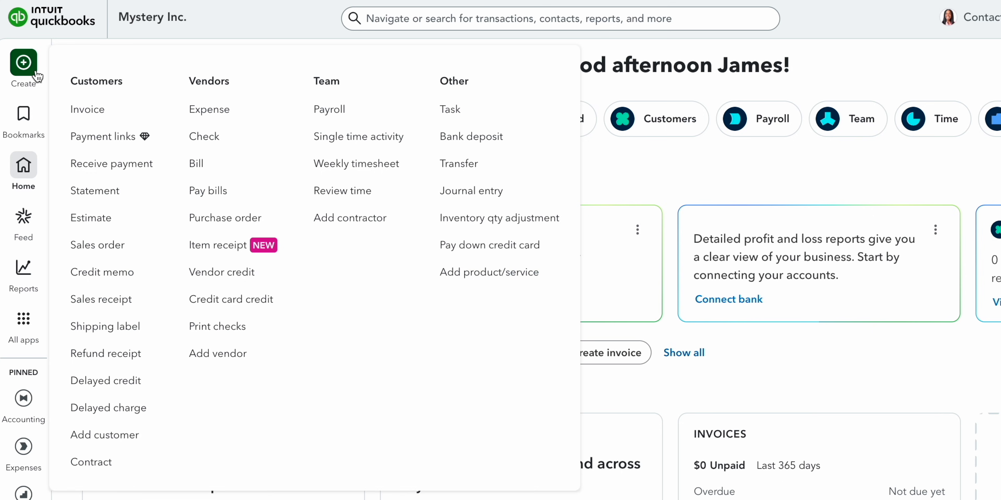
click(373, 116)
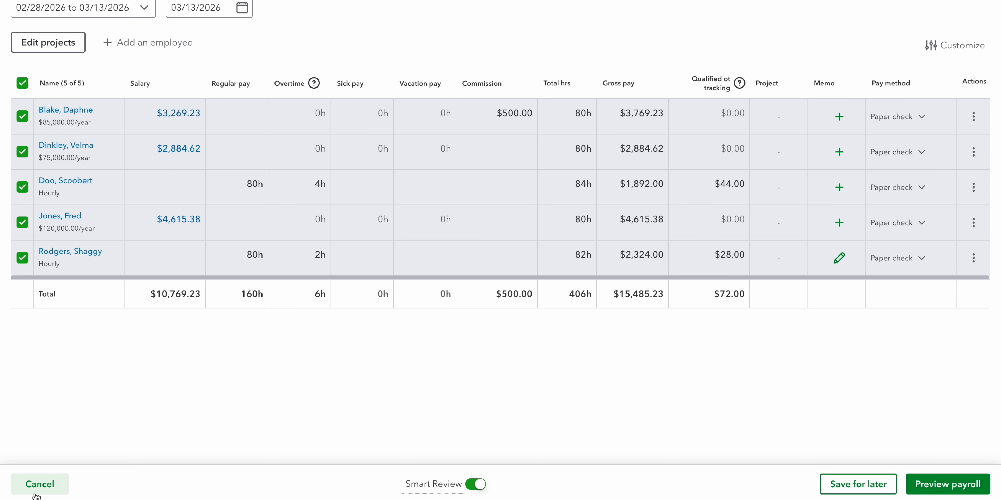
click(37, 485)
click(501, 319)
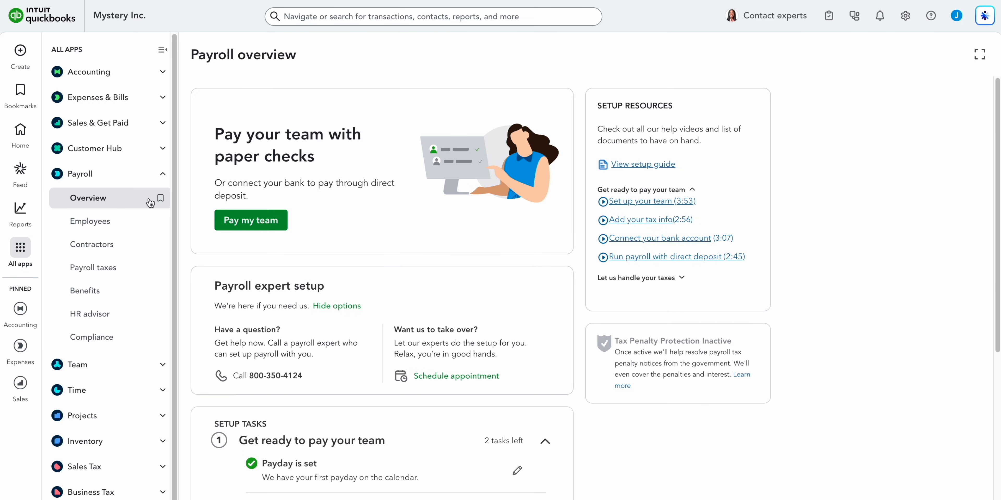
Step: Start the every-other-Friday payroll run from the payroll overview and check the pay period and pay date choices
click(268, 233)
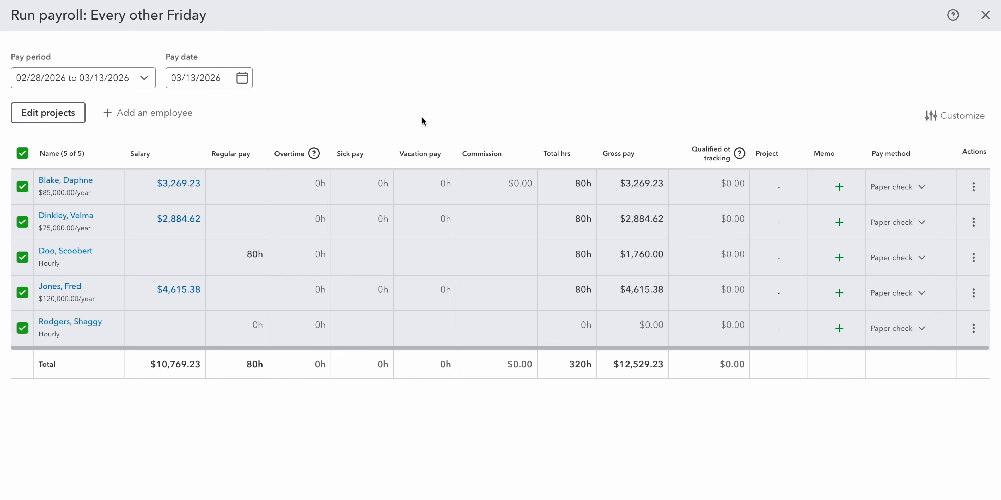
click(151, 81)
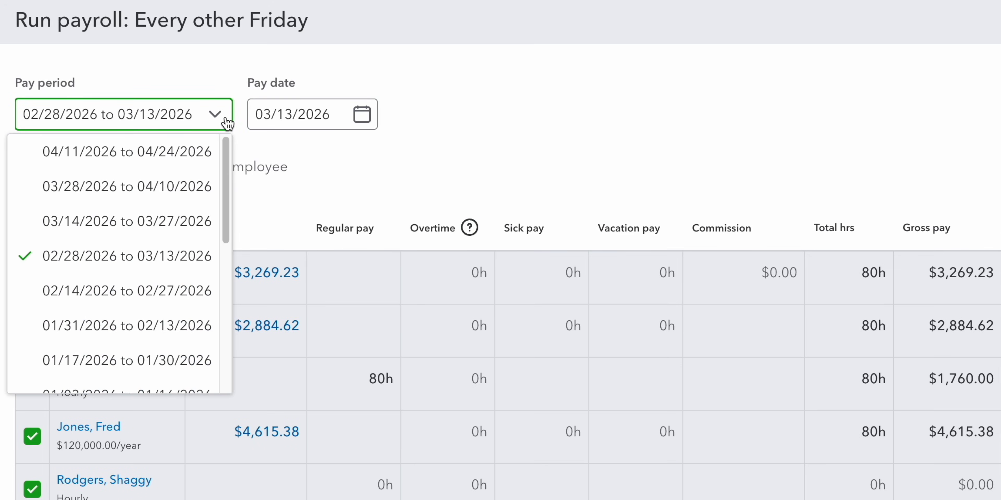
click(227, 124)
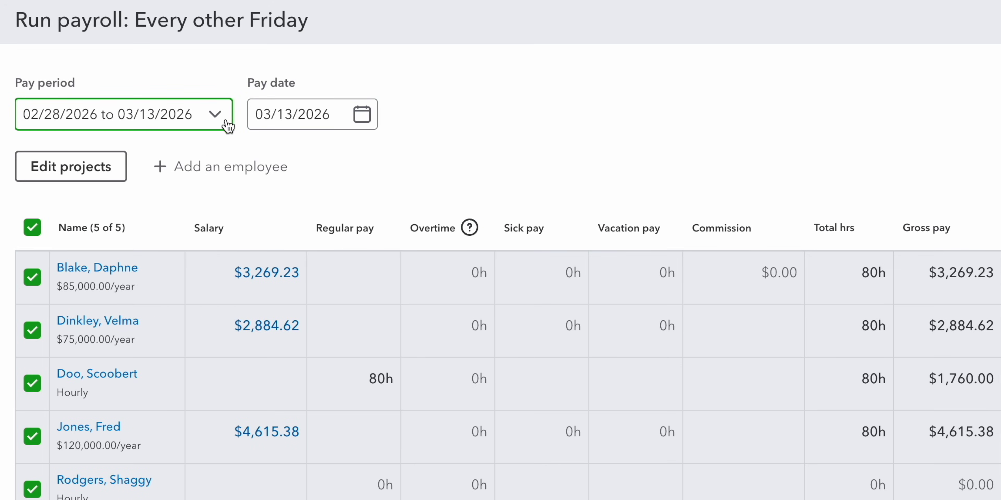
click(363, 116)
click(485, 114)
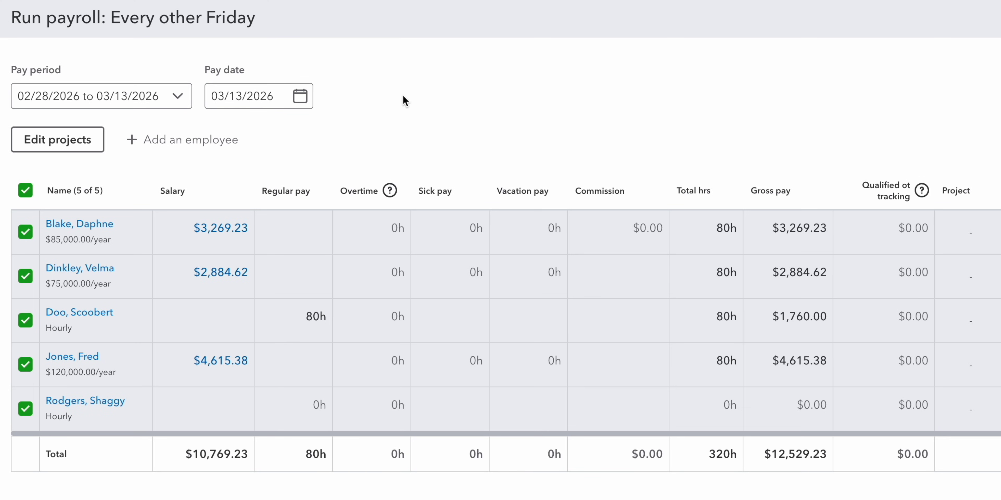
Step: Exclude the hourly employee with 80 regular hours from the payroll run and include them again
click(25, 320)
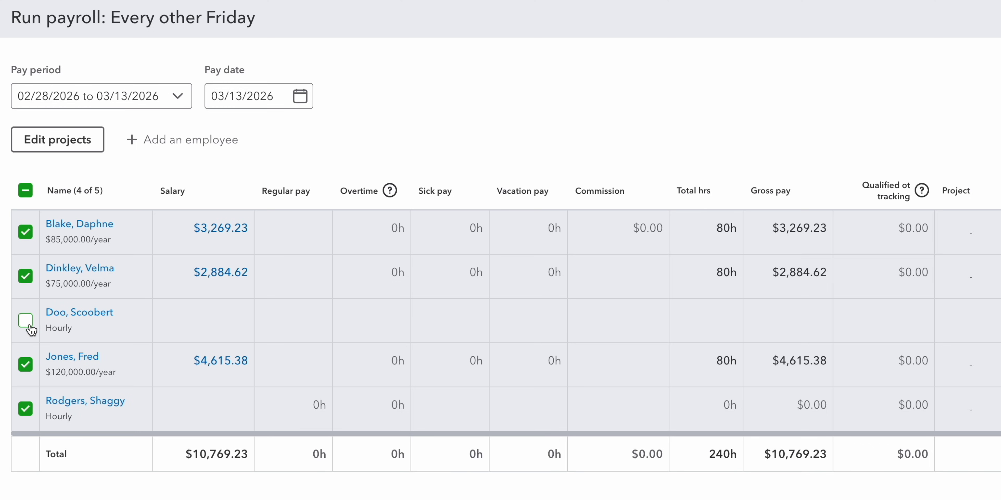
click(30, 325)
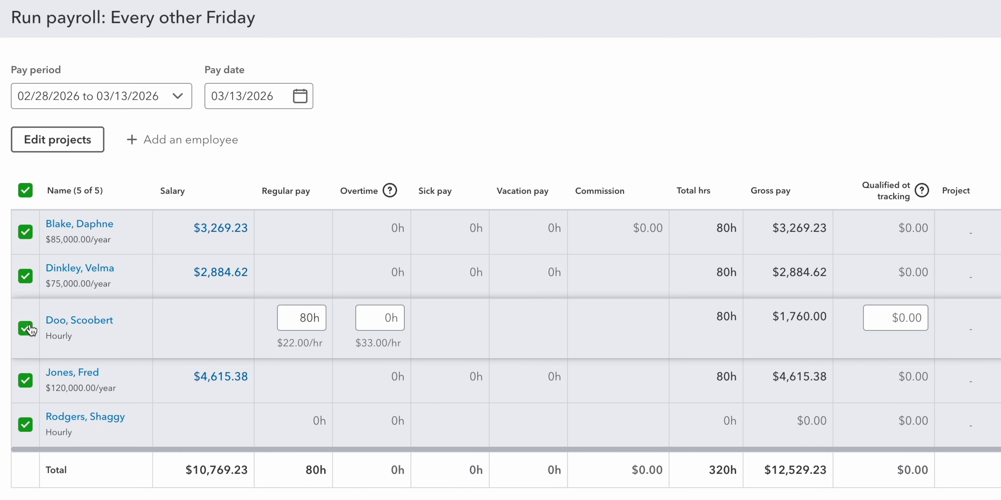
click(361, 131)
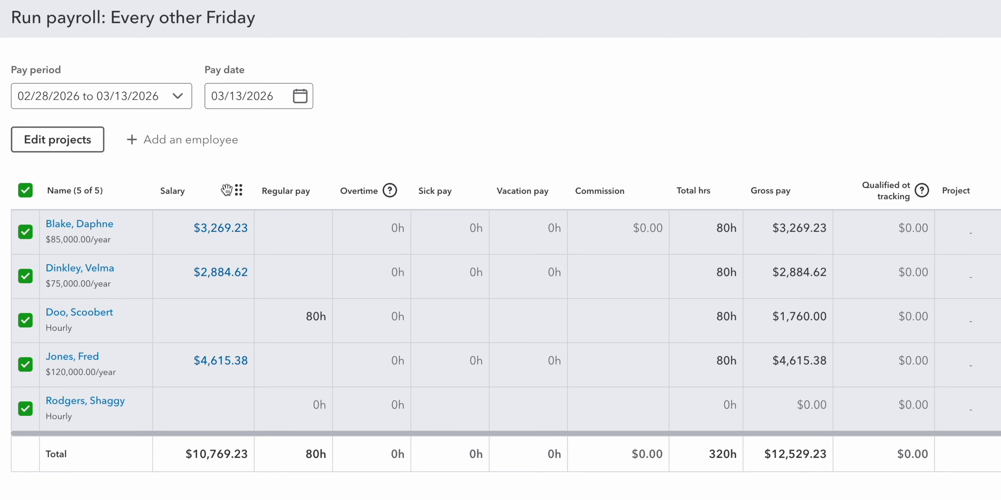
Step: Enter a $500 commission for the $85,000/year employee in the payroll run
mouse_move(322, 185)
mouse_move(726, 190)
click(646, 229)
text(500)
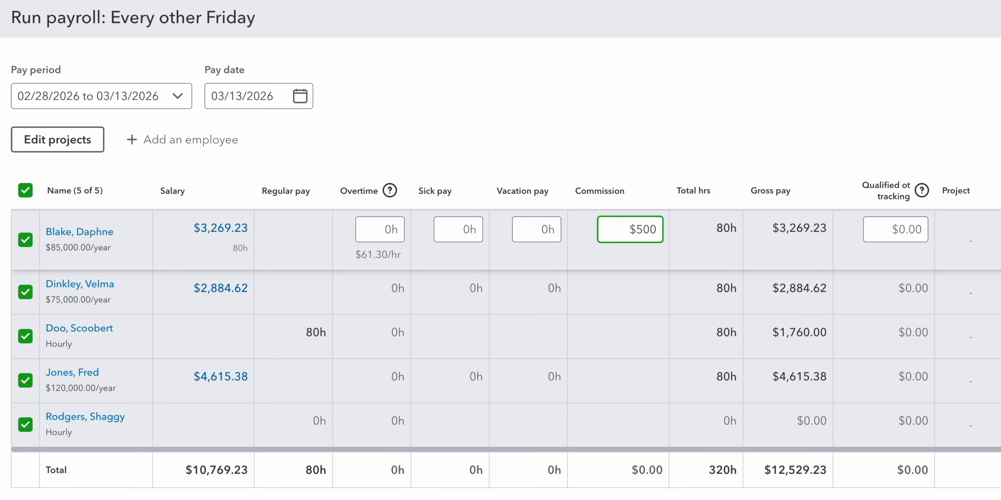
click(707, 155)
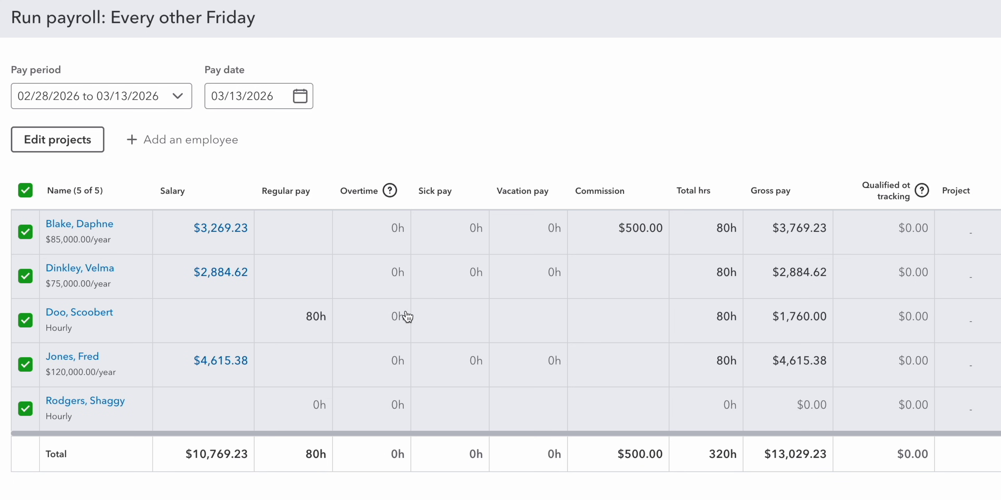
Step: Set overtime to 4 hours for the hourly employee in the third row
click(400, 317)
text(4h)
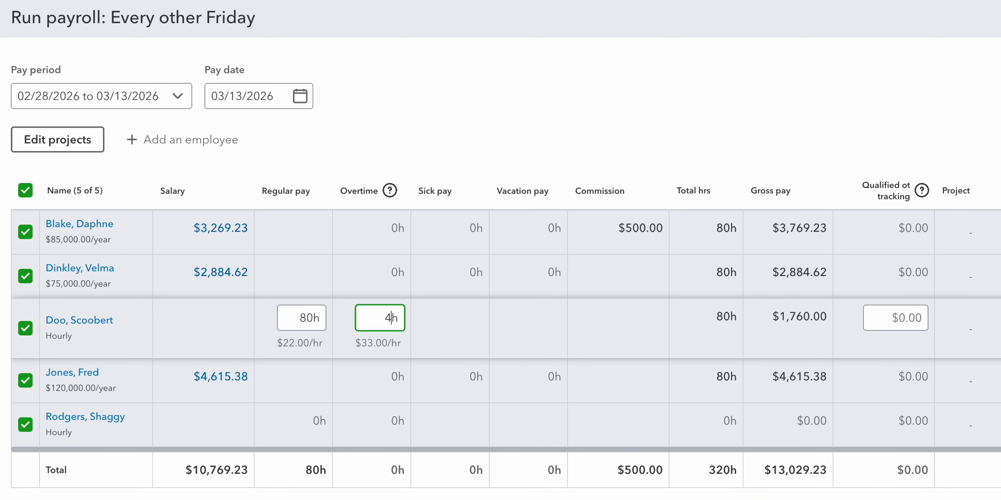
click(537, 157)
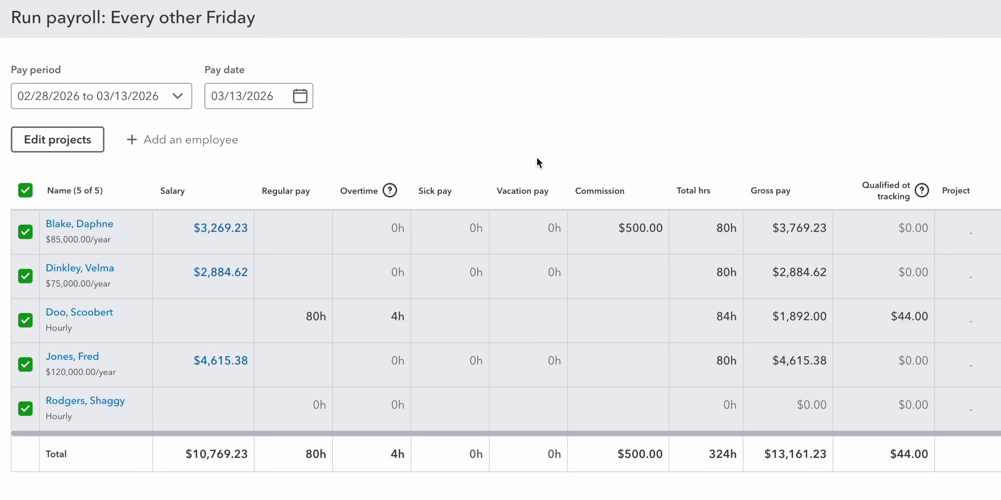
Step: Enter 80 regular hours and 2 overtime hours for the hourly employee in the last row
click(317, 406)
text(80)
text(2)
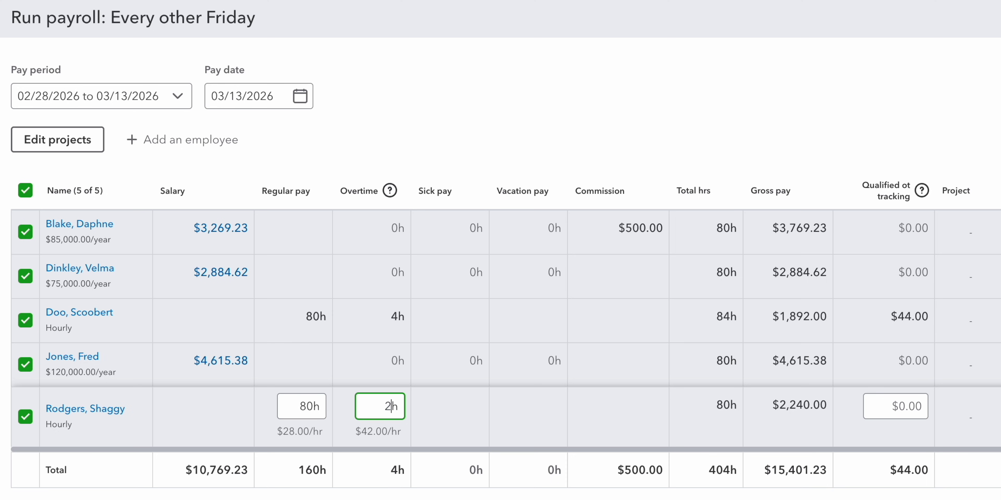
click(415, 476)
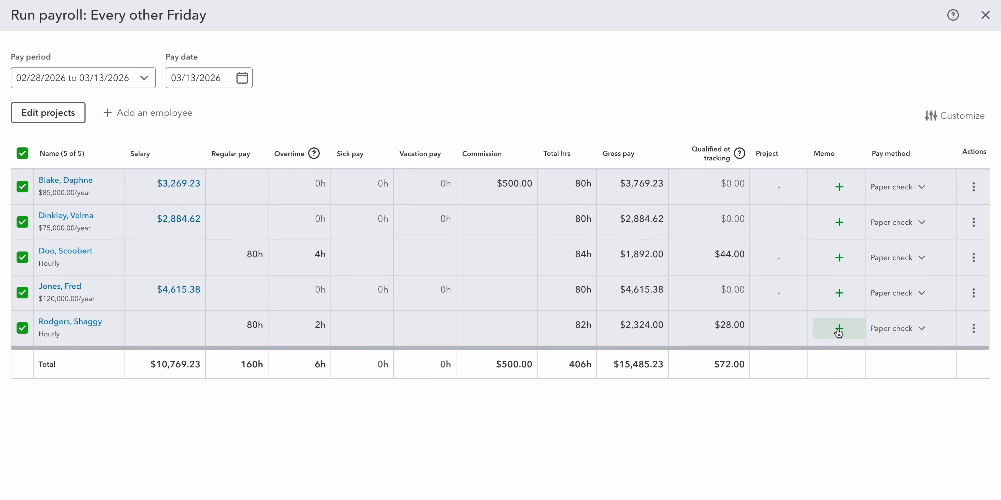
Step: Add the pay stub memo "Field investigation hours - Phantom Lighthouse Case" for the hourly employee in the last row
click(839, 329)
text(Field investigation hours - Ph)
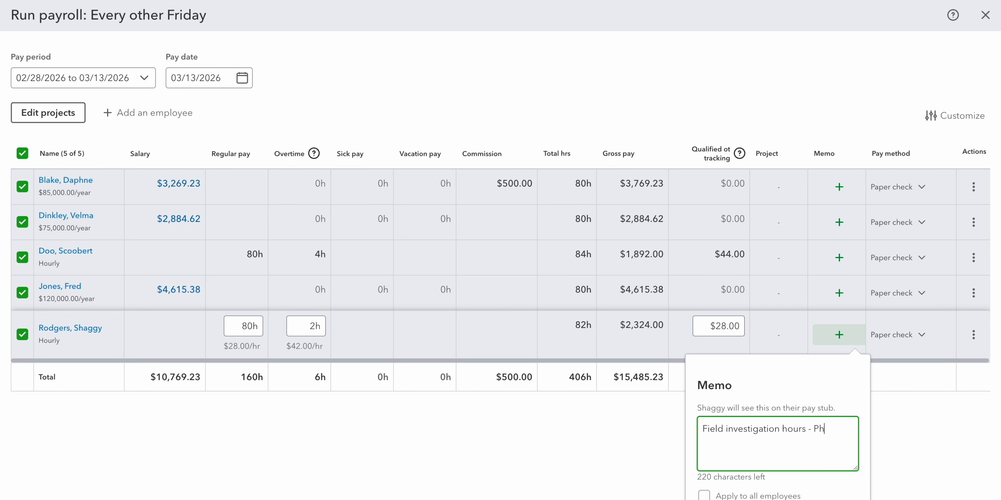
text(antom Lighthouse Case)
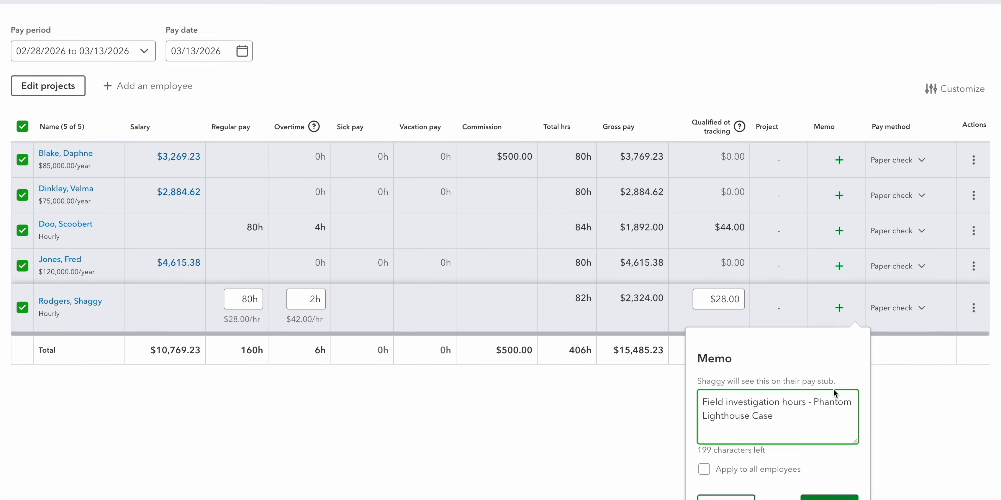
click(830, 461)
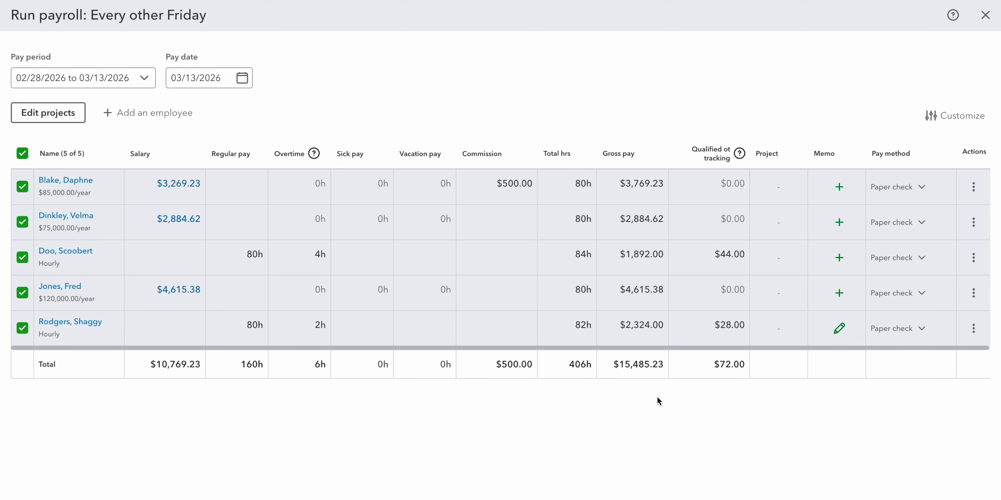
Step: Preview the payroll and open the paycheck details of the $85,000/year employee
scroll(658, 396, down, 2)
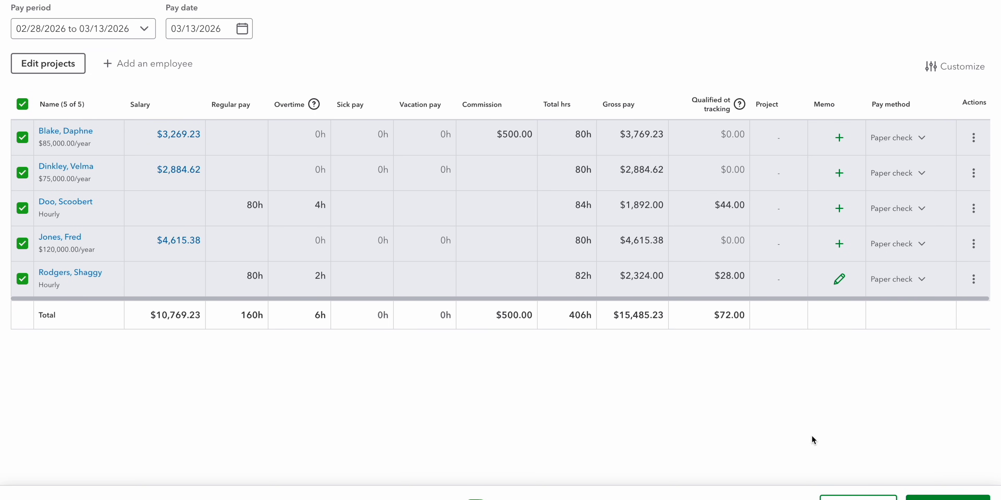
click(932, 485)
scroll(786, 425, up, 2)
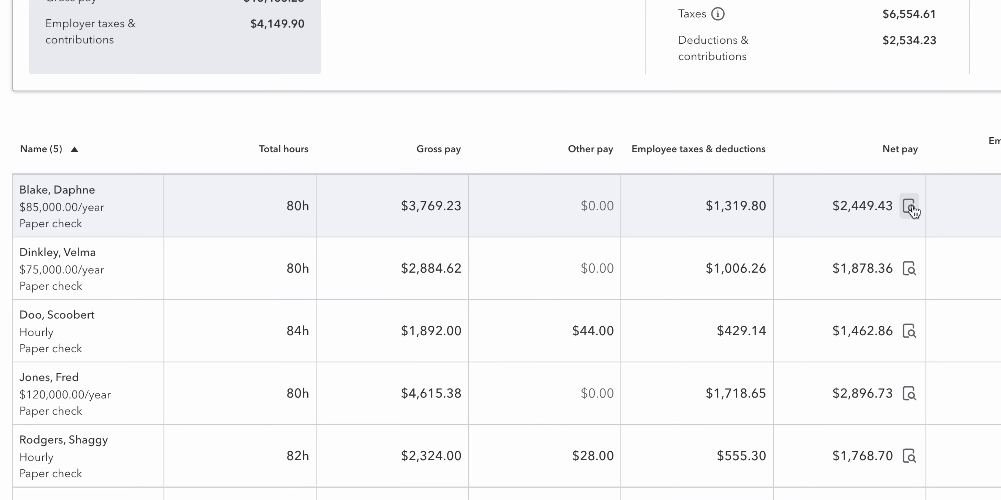
click(909, 207)
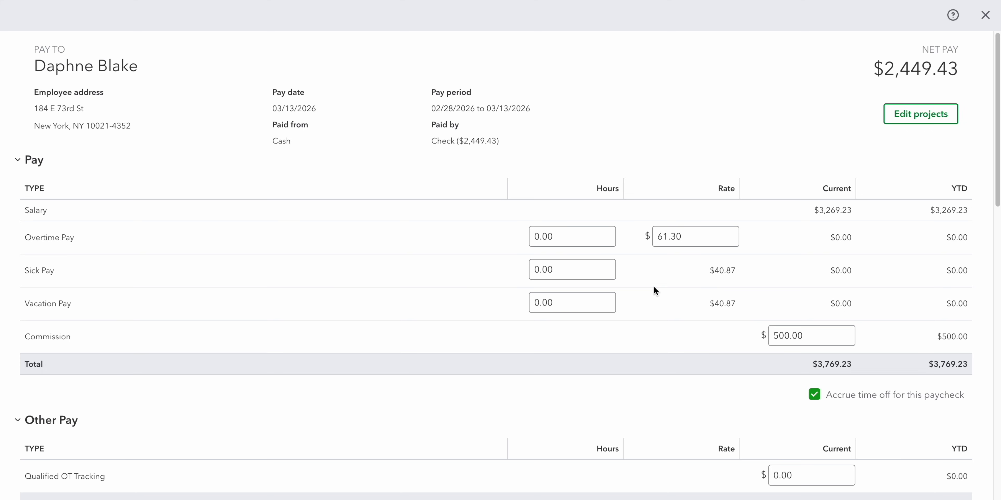
Step: Review the taxes, deductions, contributions and time off on the open paycheck, and save it
drag(993, 149, 997, 357)
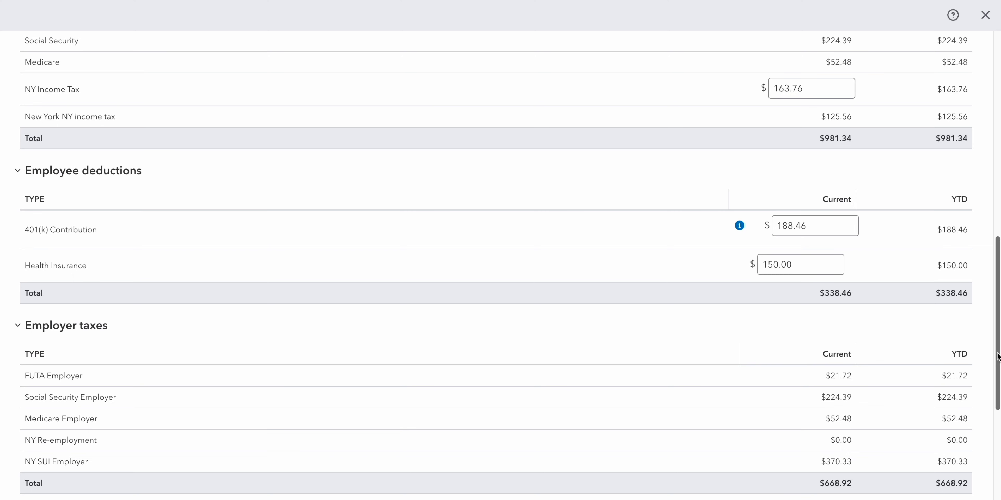
drag(997, 353, 997, 423)
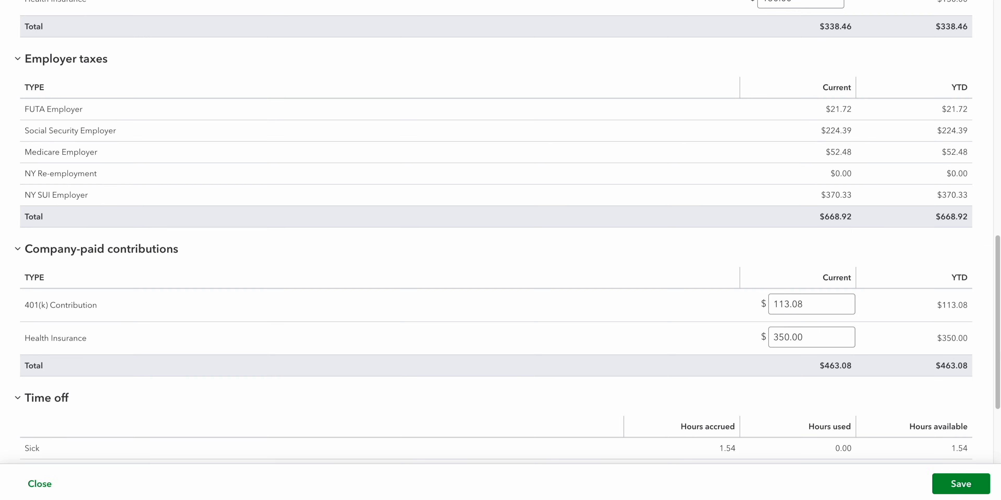
scroll(994, 431, down, 4)
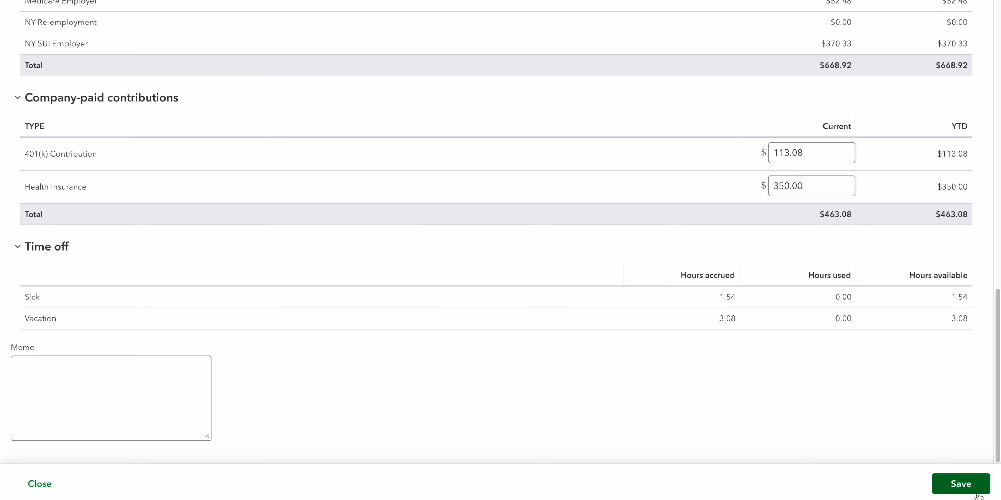
click(979, 497)
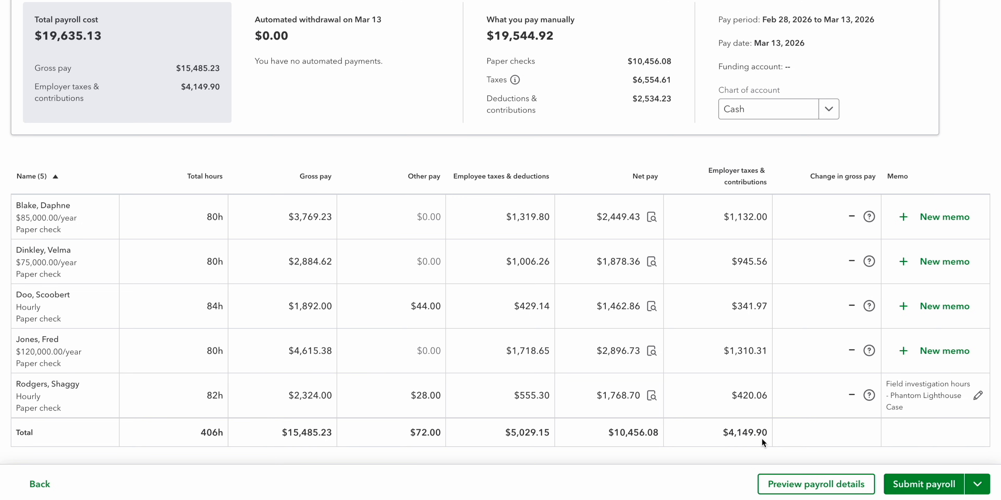
Step: Review the payroll details preview for all employees through the totals, and submit the payroll
click(827, 491)
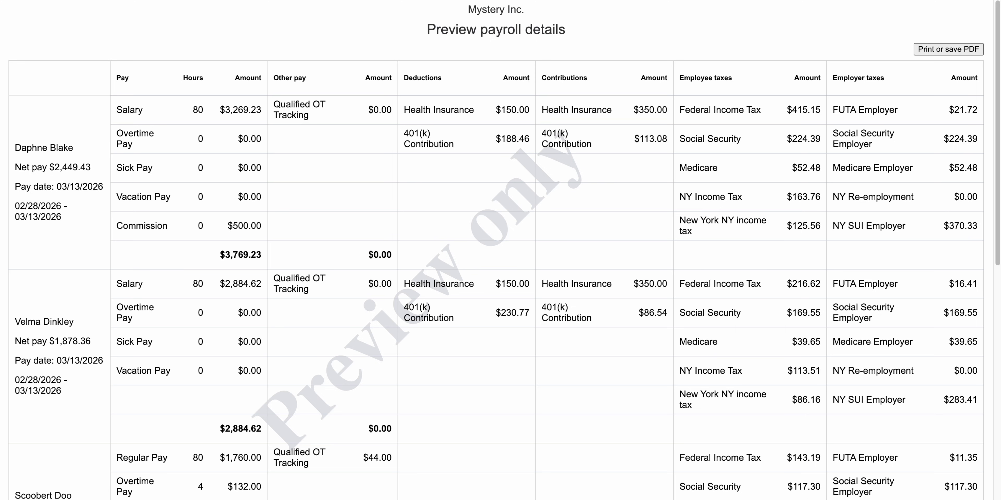
scroll(500, 250, down, 15)
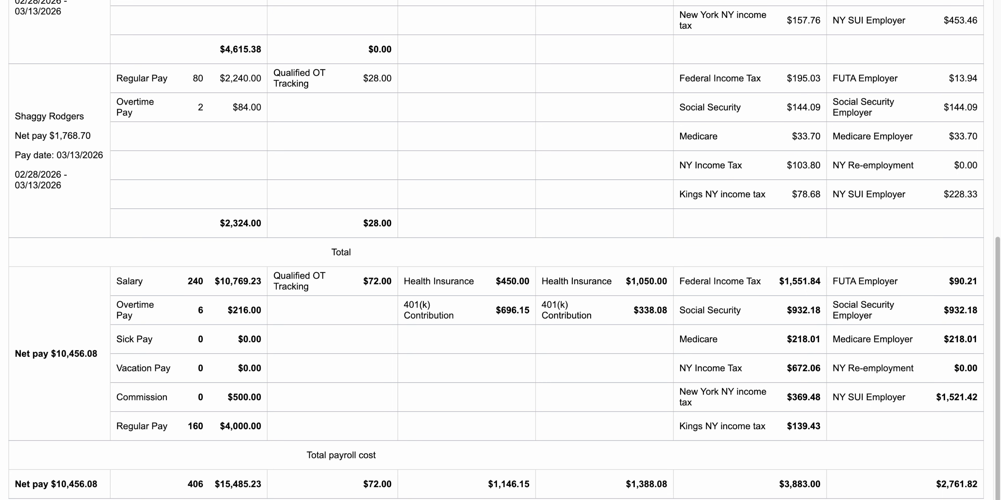
drag(997, 400, 998, 164)
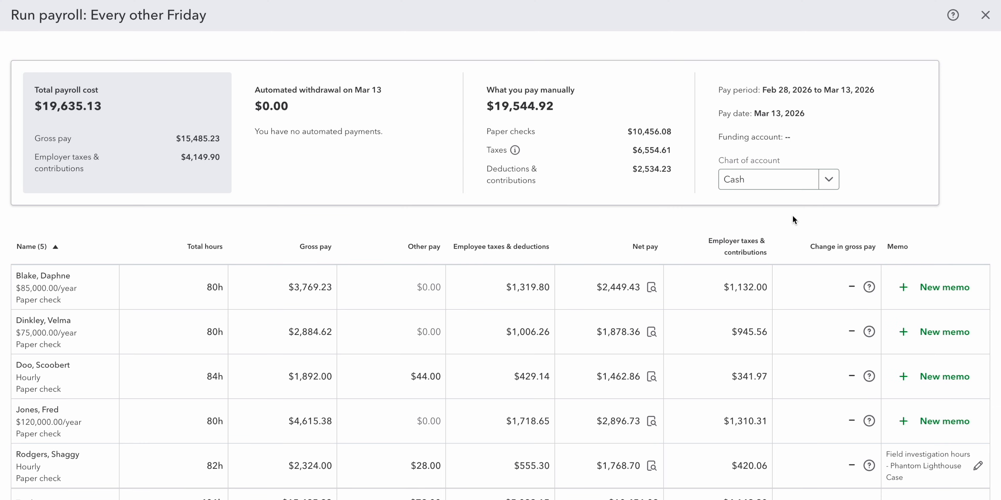
scroll(792, 216, down, 3)
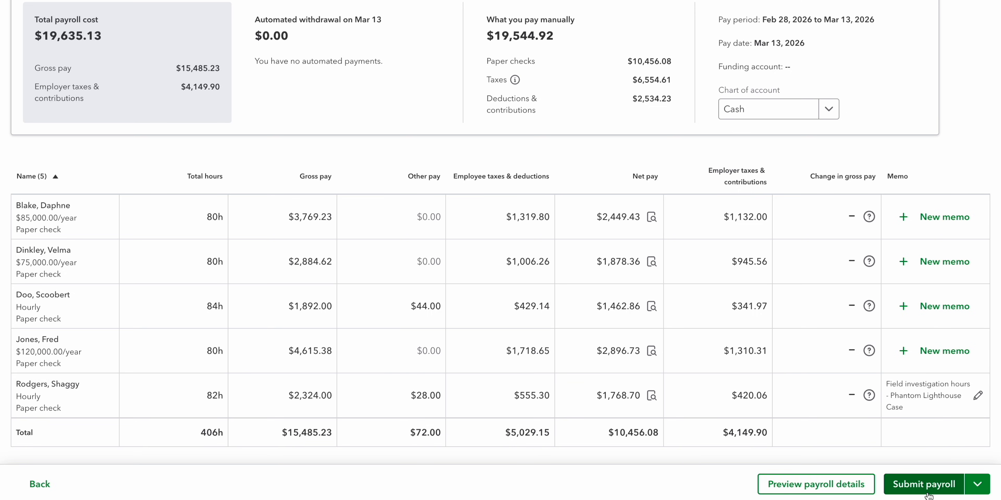
click(924, 485)
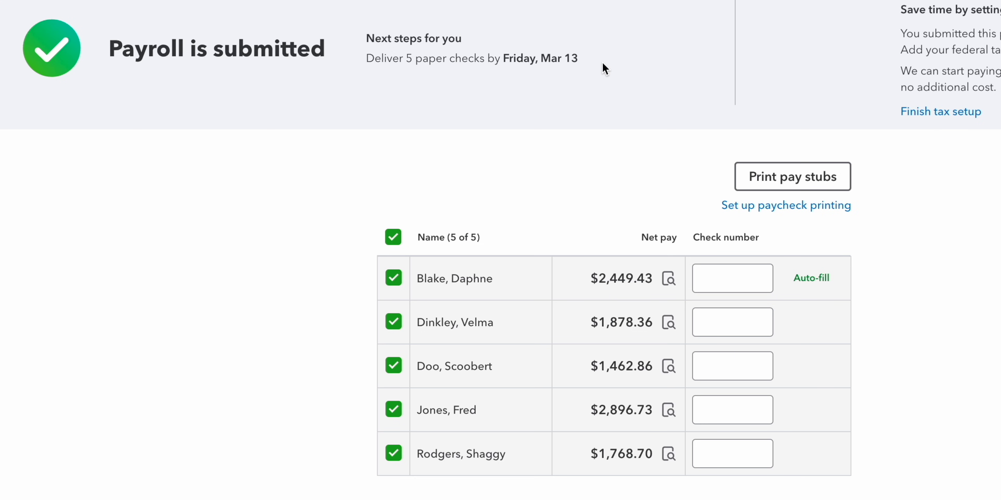
Step: Enter check numbers 12345, 67891, 23456, 78912 and 34567 for the five paper checks in row order
click(728, 281)
text(12345)
key(Tab)
text(67891)
click(750, 366)
text(23456)
click(767, 408)
text(78912)
click(747, 454)
text(34567)
click(913, 475)
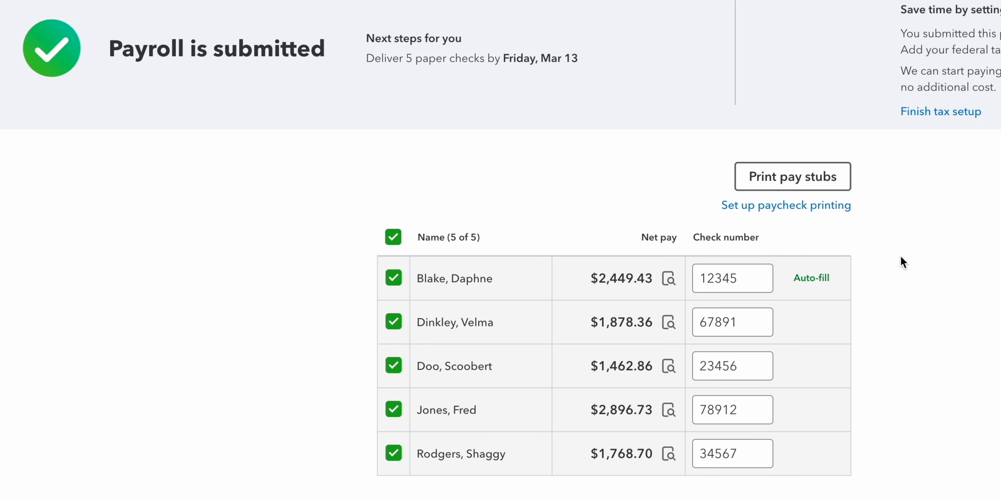
Step: Generate printable pay stubs for all five selected employees and review their pay, taxes and deductions
click(847, 189)
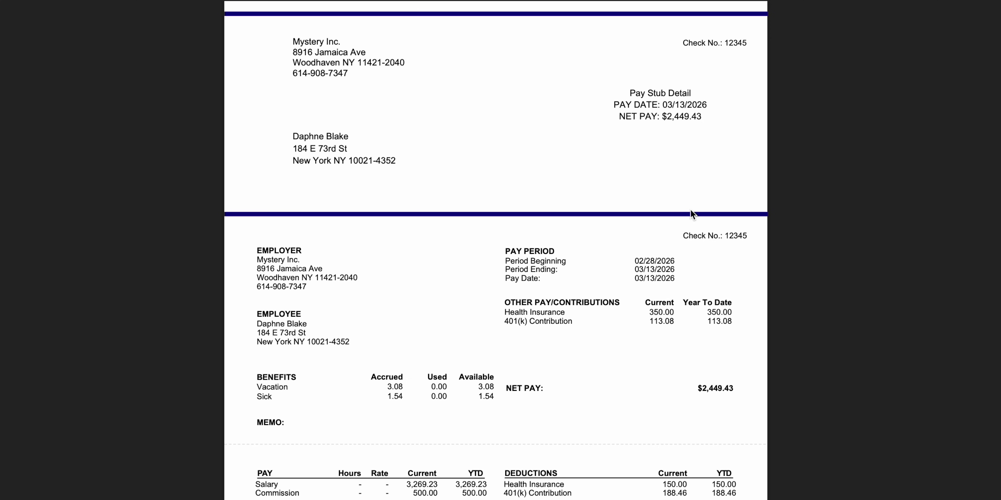
scroll(891, 139, down, 9)
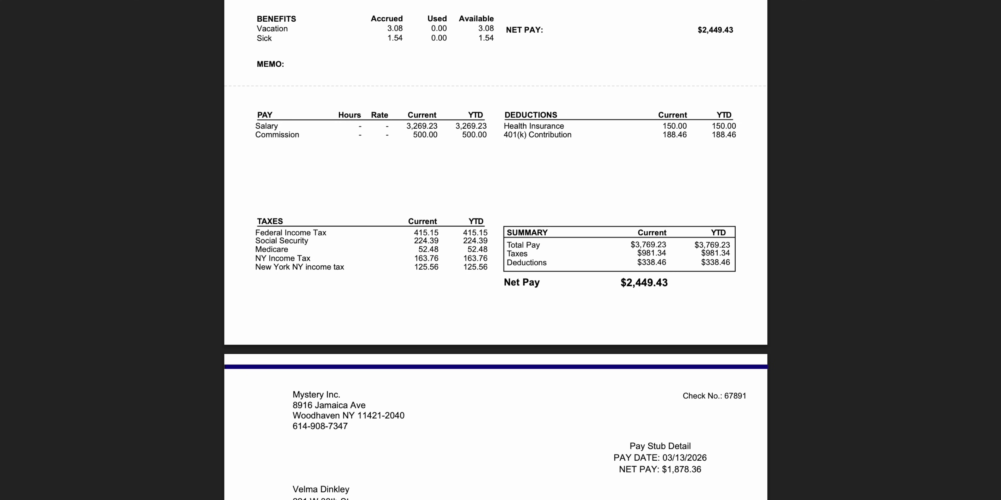
scroll(495, 250, down, 8)
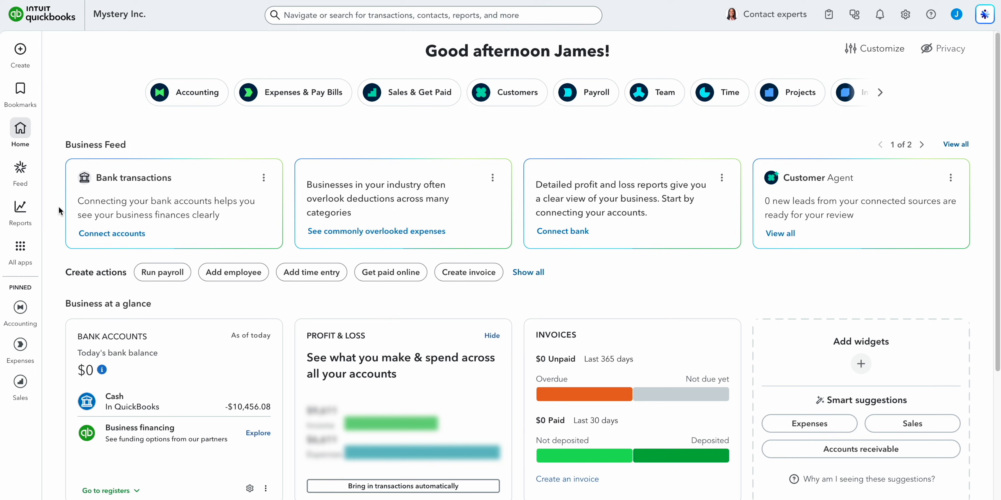
Step: View the Payroll Summary and Payroll Summary by Employee standard reports for the last pay date
mouse_move(30, 213)
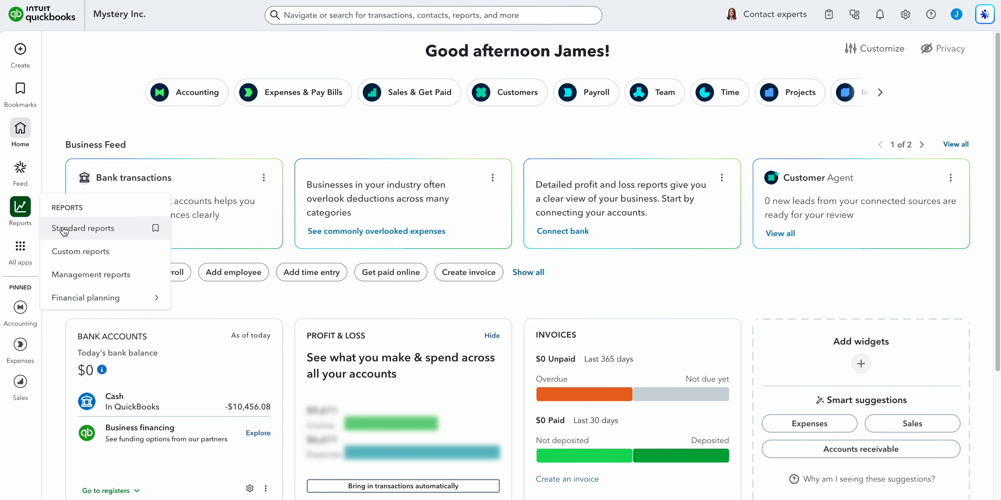
click(73, 233)
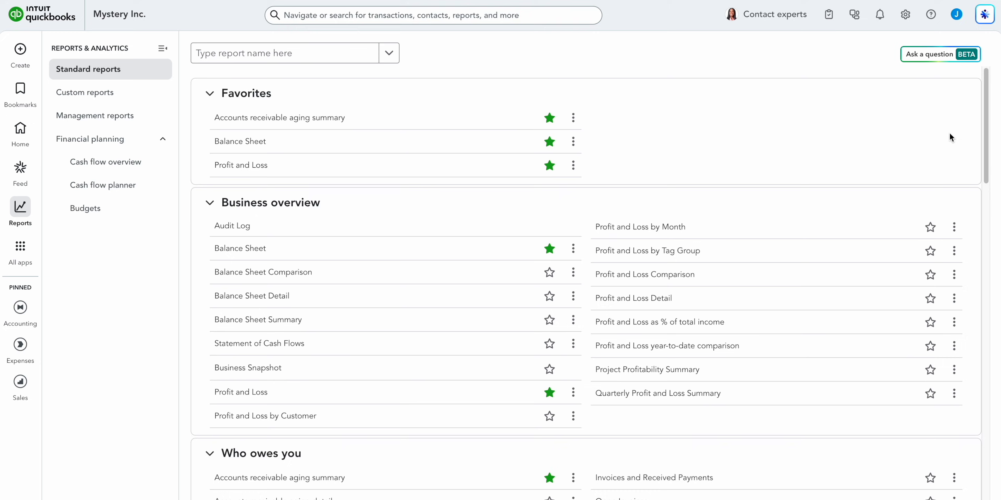
drag(986, 125, 995, 425)
scroll(995, 425, down, 4)
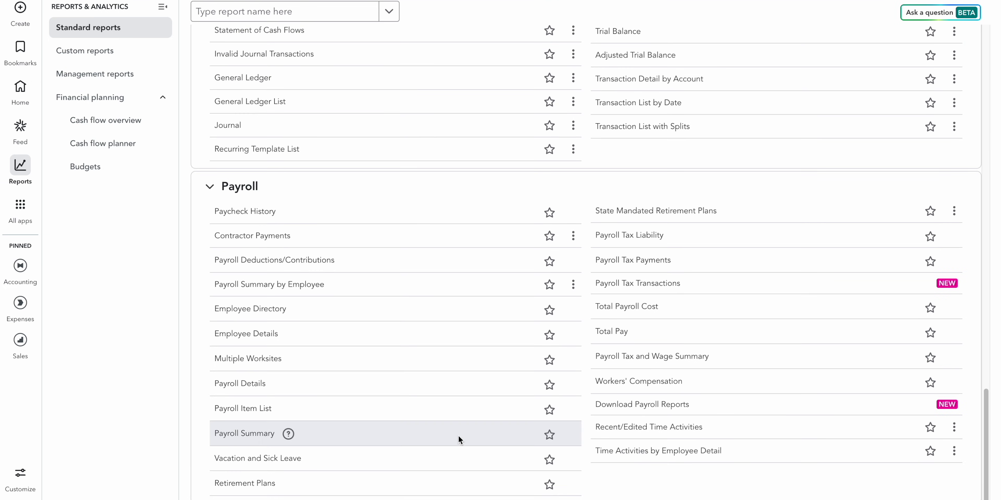
click(269, 438)
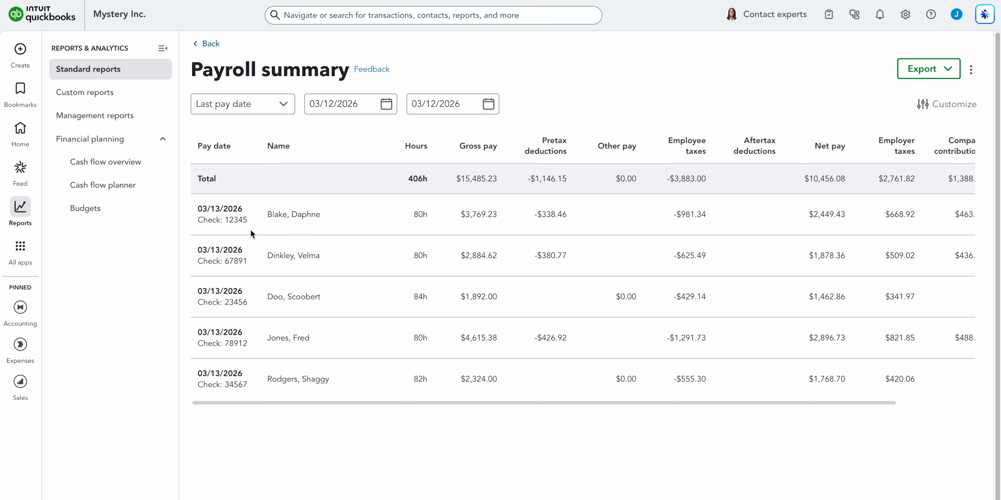
click(137, 78)
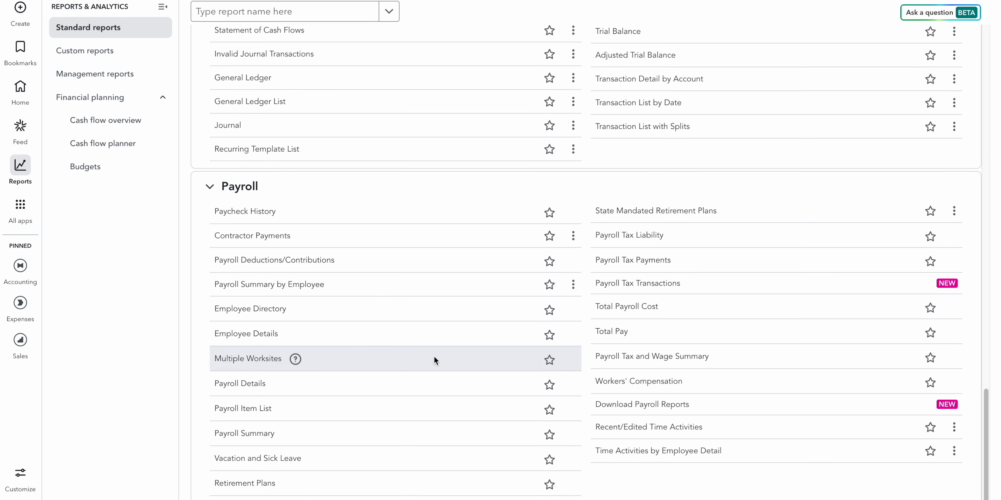
click(311, 285)
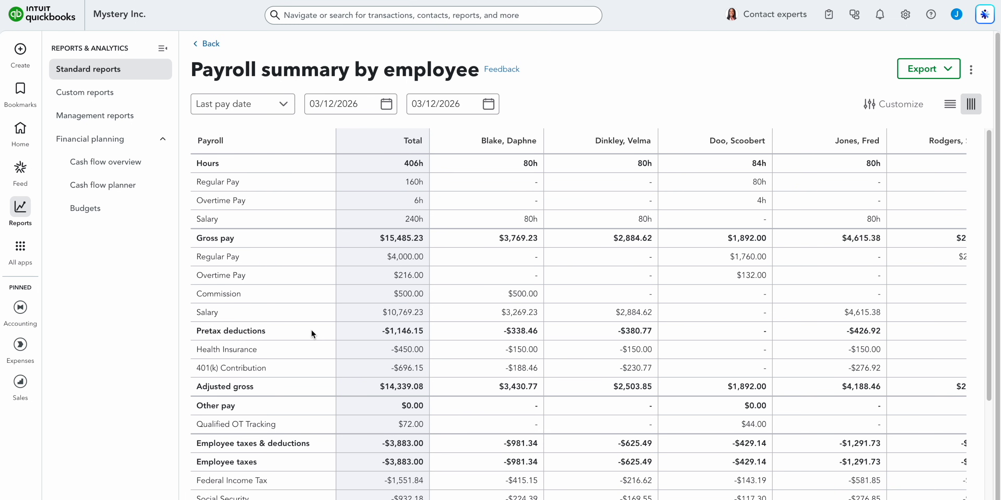
Step: Open the Payroll Tax Liability report and review the federal and New York tax amounts owed
click(130, 74)
drag(987, 150, 987, 454)
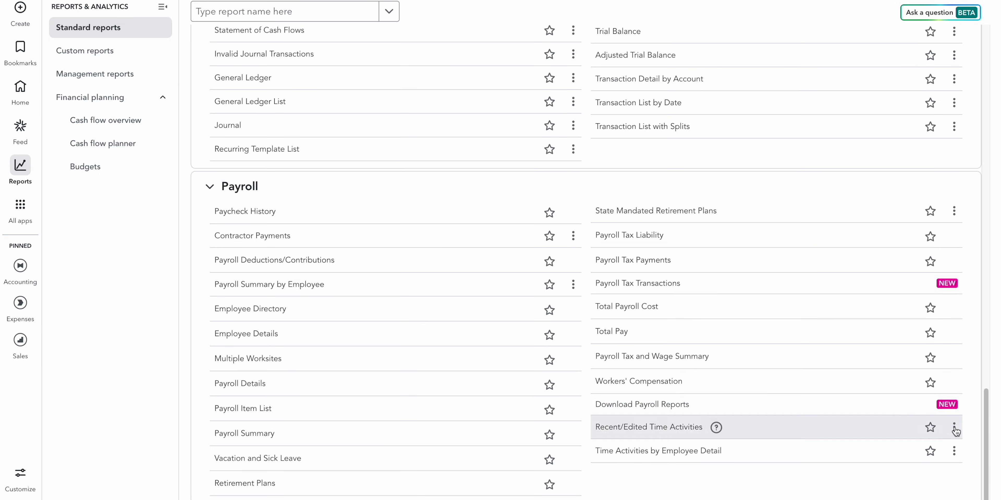
click(652, 241)
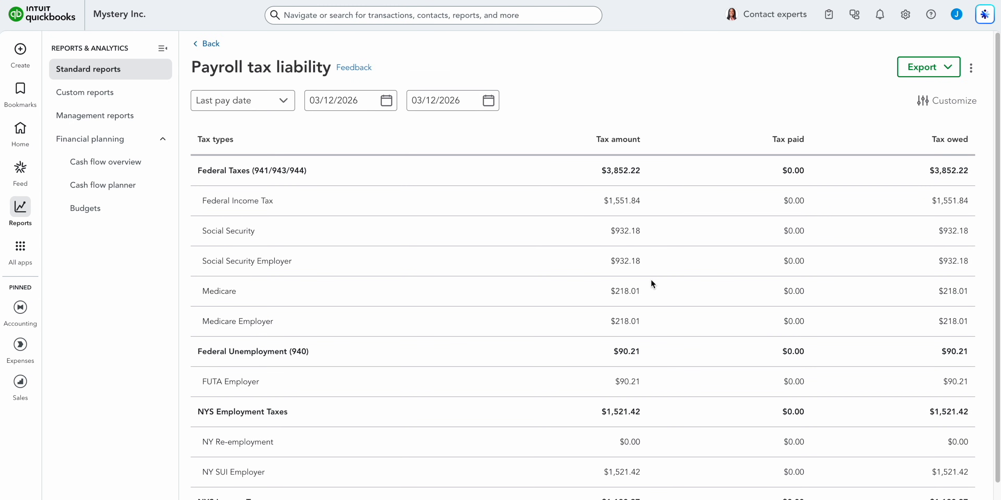
scroll(777, 227, down, 3)
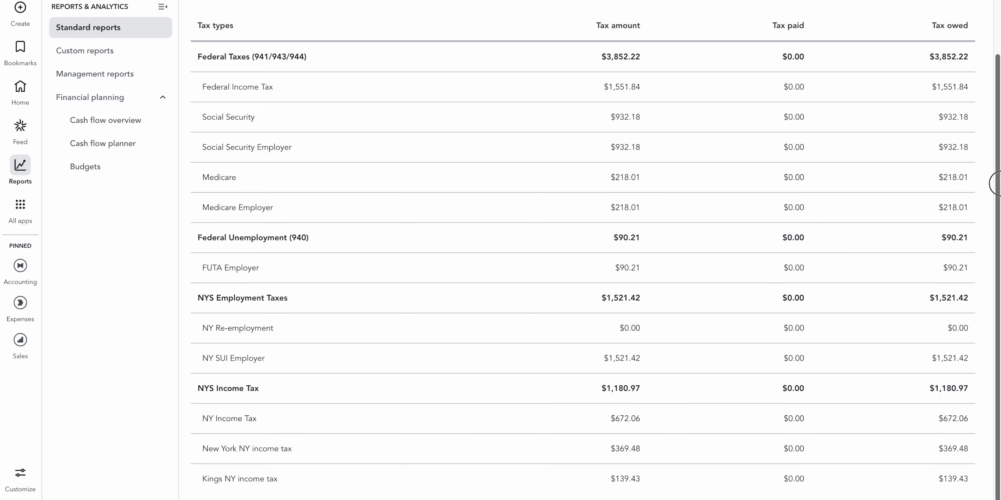